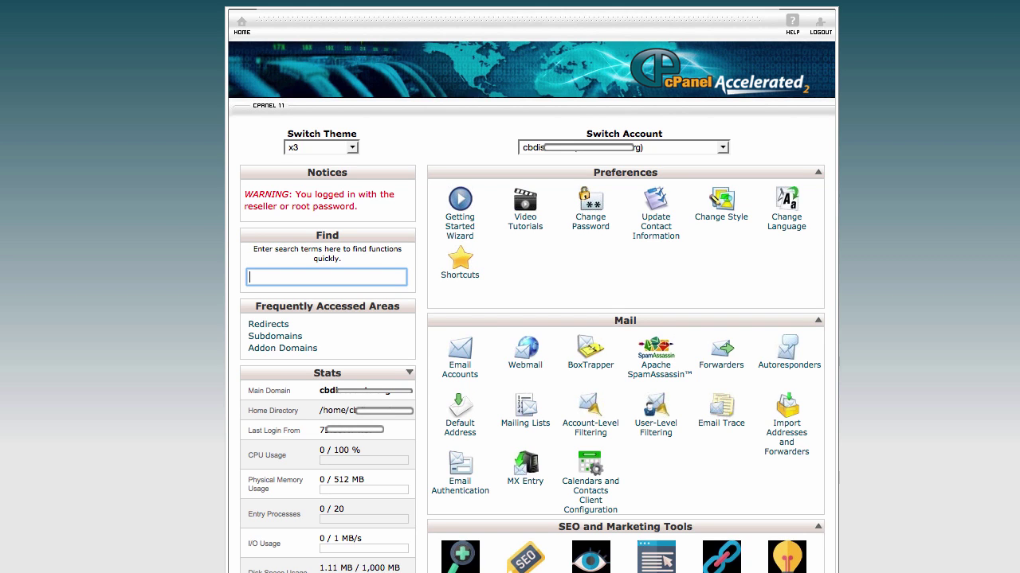
- Drag the TextEdit notes listing DomainName.com, Dog-Training and Weight-Loss over the cPanel home page
left_click_drag(0, 64, 131, 28)
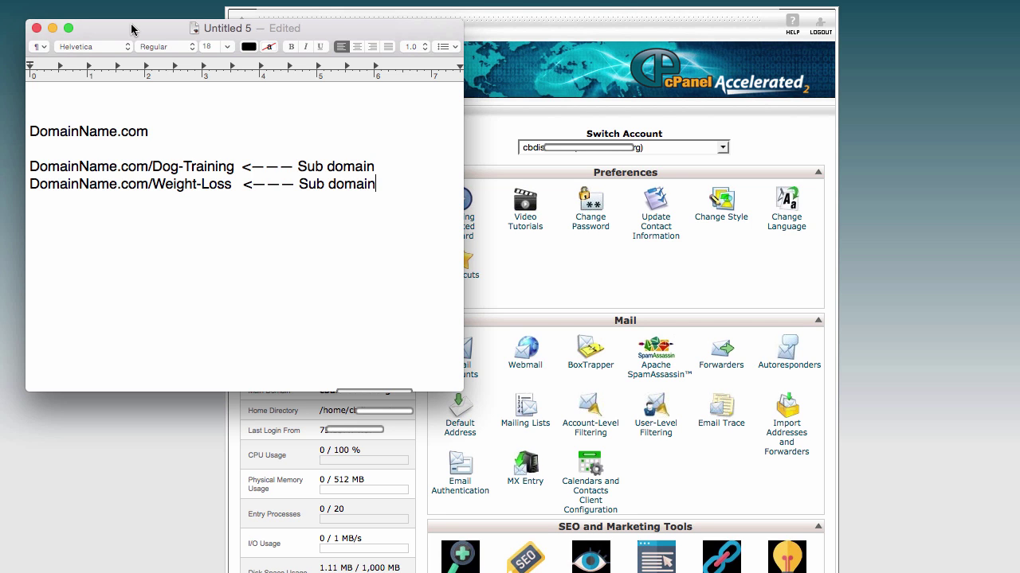
- Reposition the TextEdit notes window near the top of the screen
left_click_drag(131, 30, 135, 175)
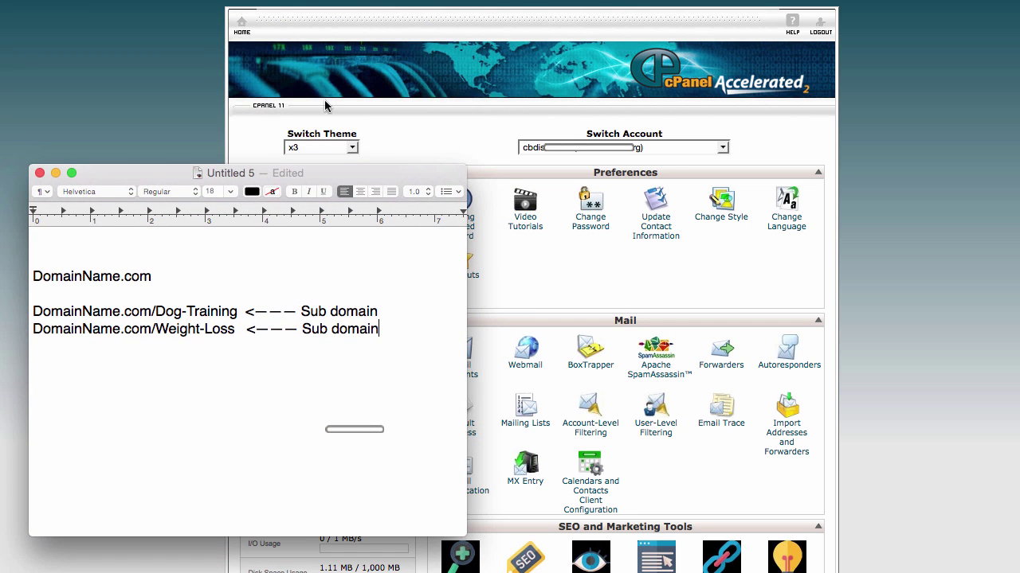
left_click_drag(358, 175, 339, 66)
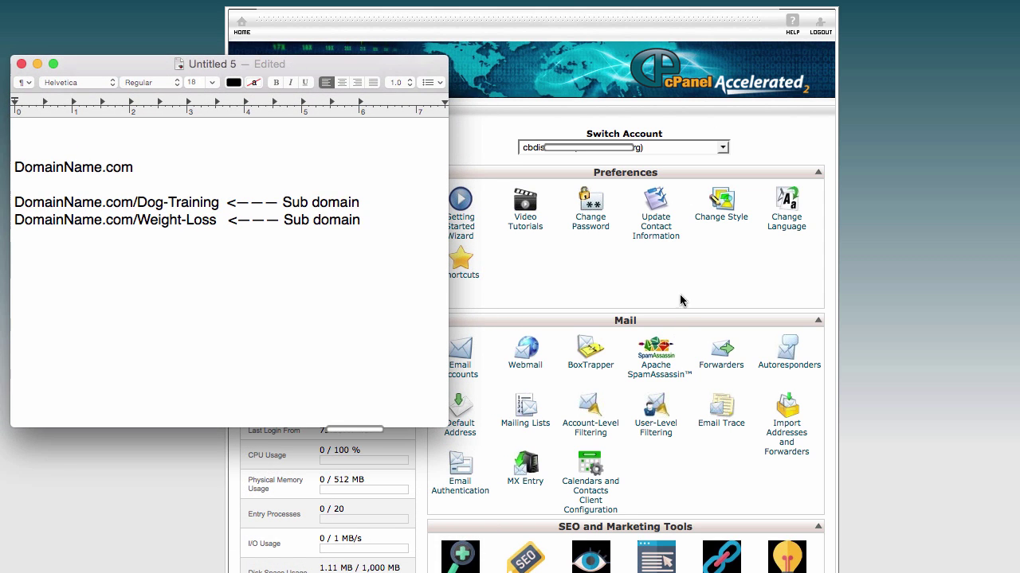
left_click_drag(342, 69, 376, 64)
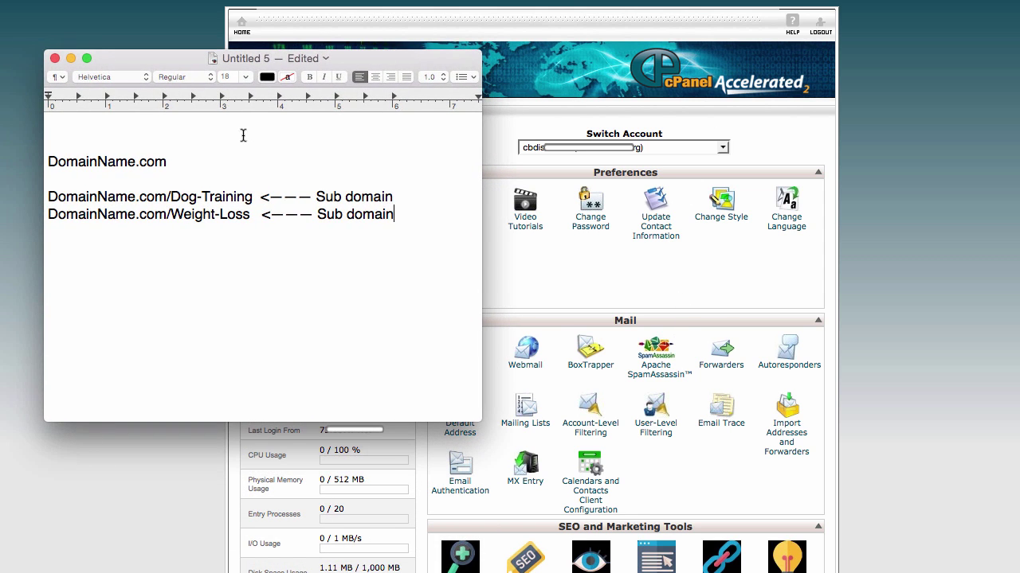
- Review the DomainName.com and Dog-Training lines in the notes
left_click(194, 176)
left_click(201, 167)
left_click_drag(168, 161, 47, 161)
left_click(170, 162)
left_click(48, 162)
left_click(179, 157)
left_click_drag(179, 157, 49, 159)
left_click(175, 160)
left_click_drag(49, 198, 207, 195)
left_click(208, 196)
key("super+Right")
- Move the notes window mostly off screen and bring the cPanel page forward
left_click_drag(419, 56, 410, 56)
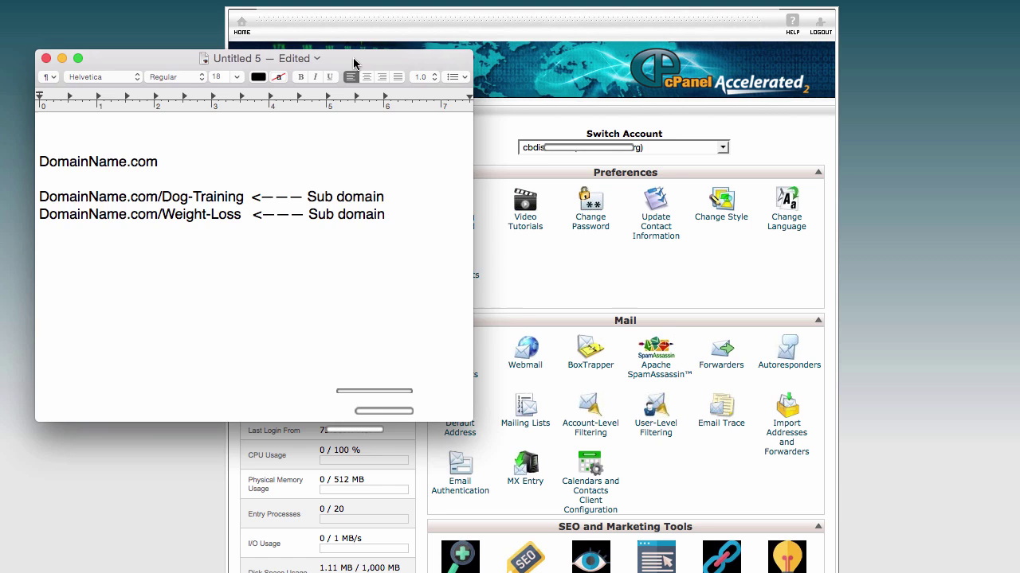
left_click_drag(354, 64, 0, 83)
left_click(262, 258)
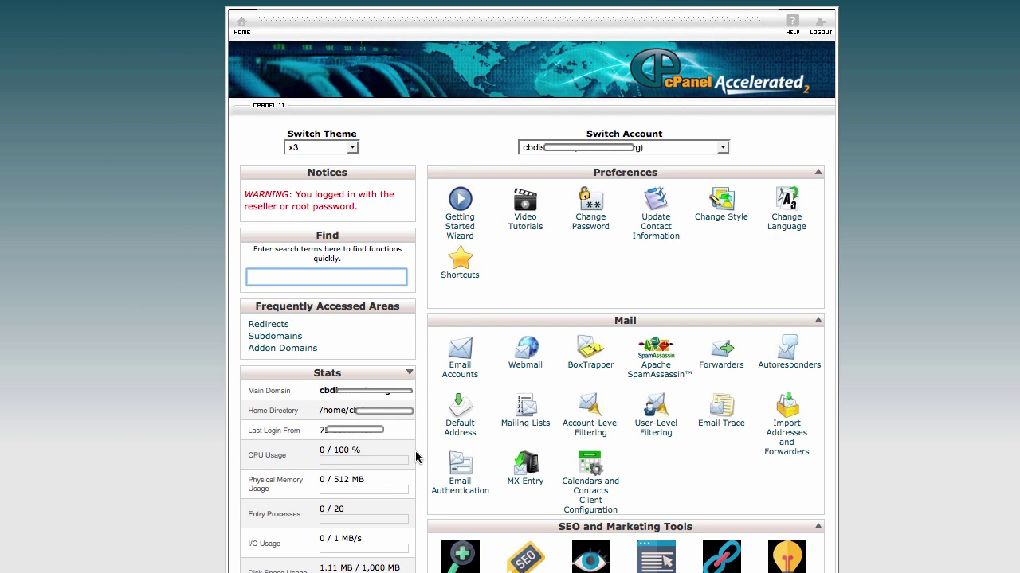
- Check the main domain in Stats and scroll down to the Domains group with Redirects
left_click_drag(320, 390, 386, 390)
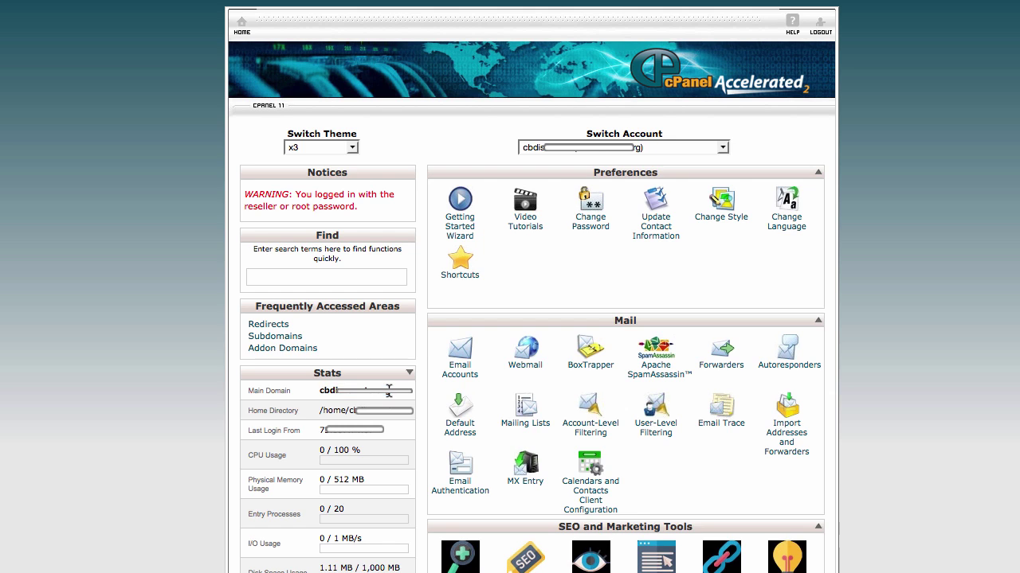
left_click(337, 391)
left_click(566, 158)
scroll(196, 291, "down", 10)
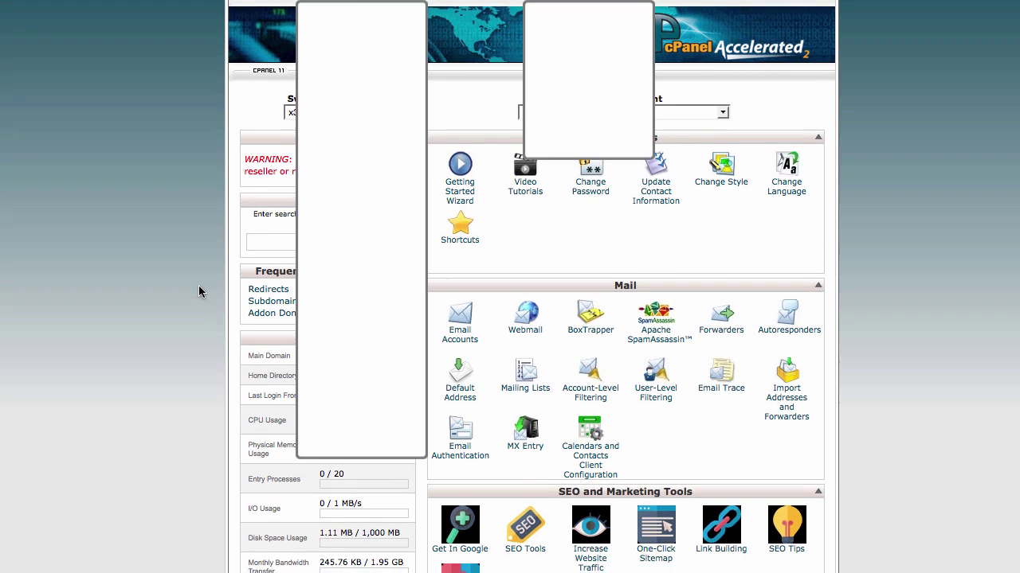
scroll(199, 293, "down", 5)
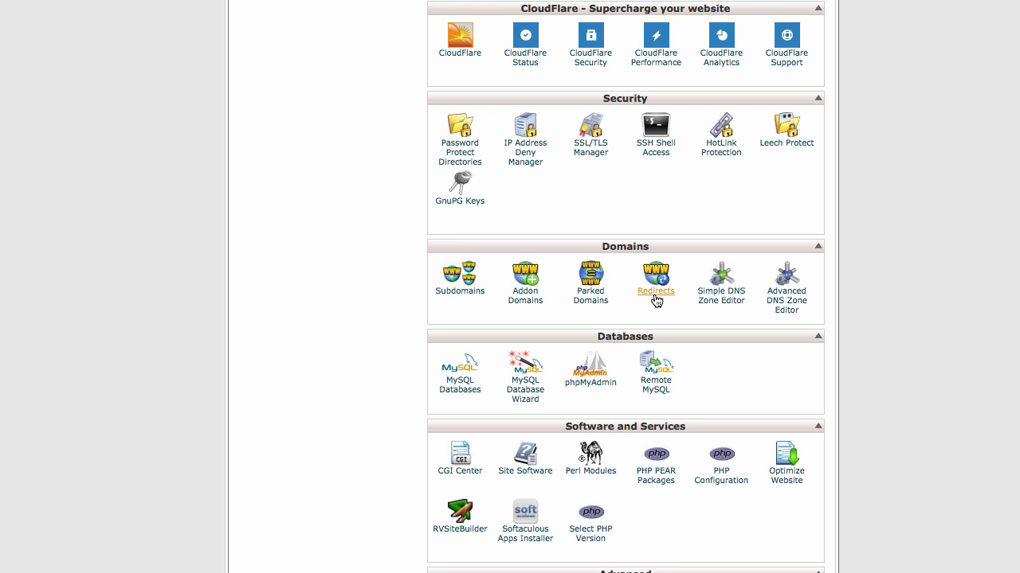
- Open Redirects and pick the account's own domain as the redirect source
left_click(655, 295)
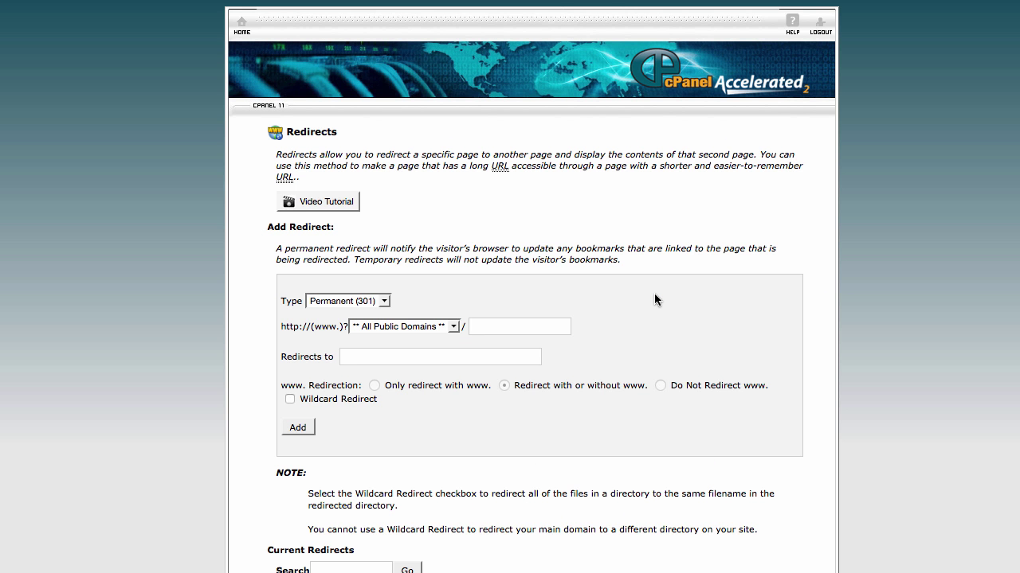
scroll(292, 289, "down", 1)
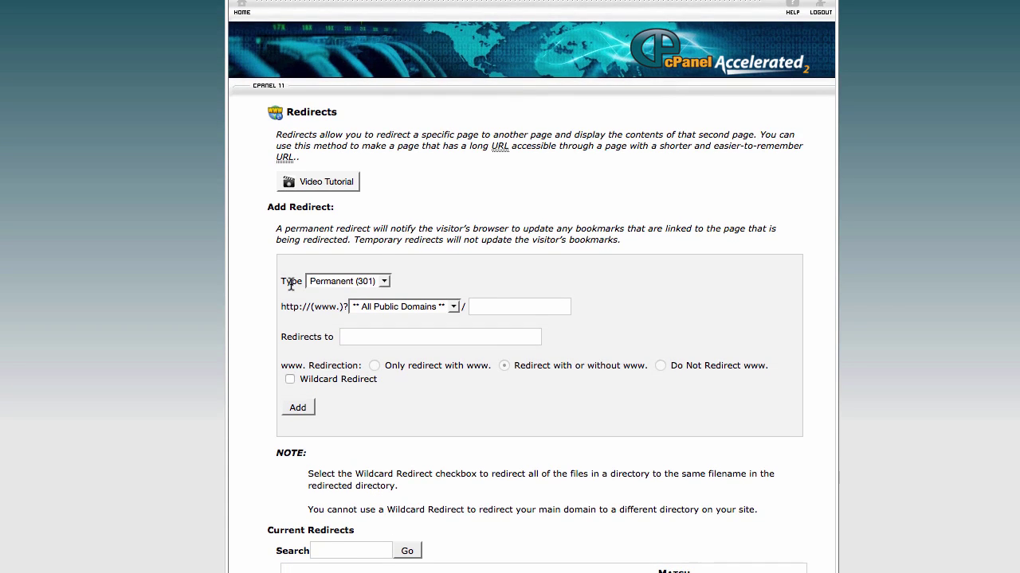
scroll(279, 385, "down", 1)
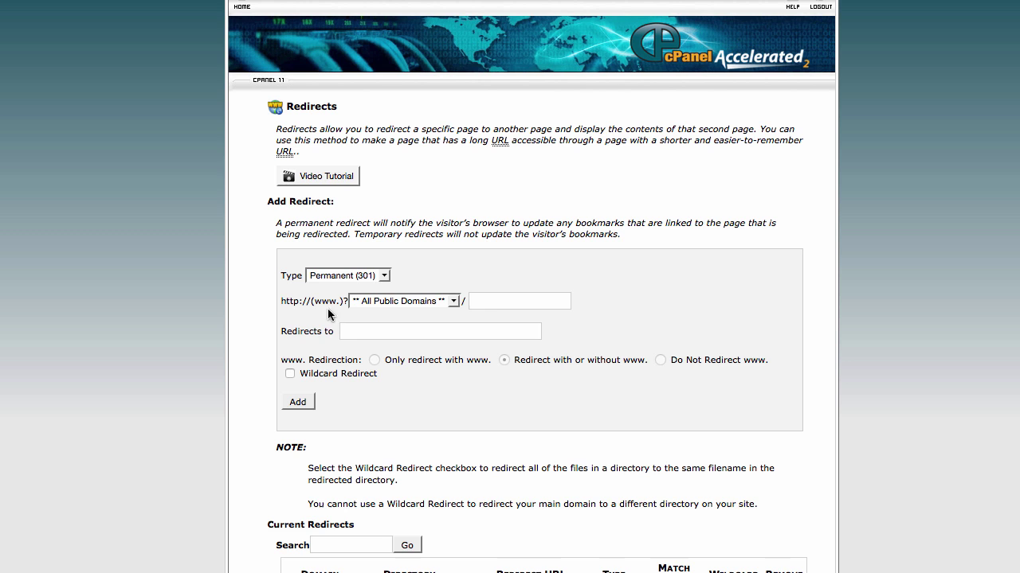
left_click(452, 303)
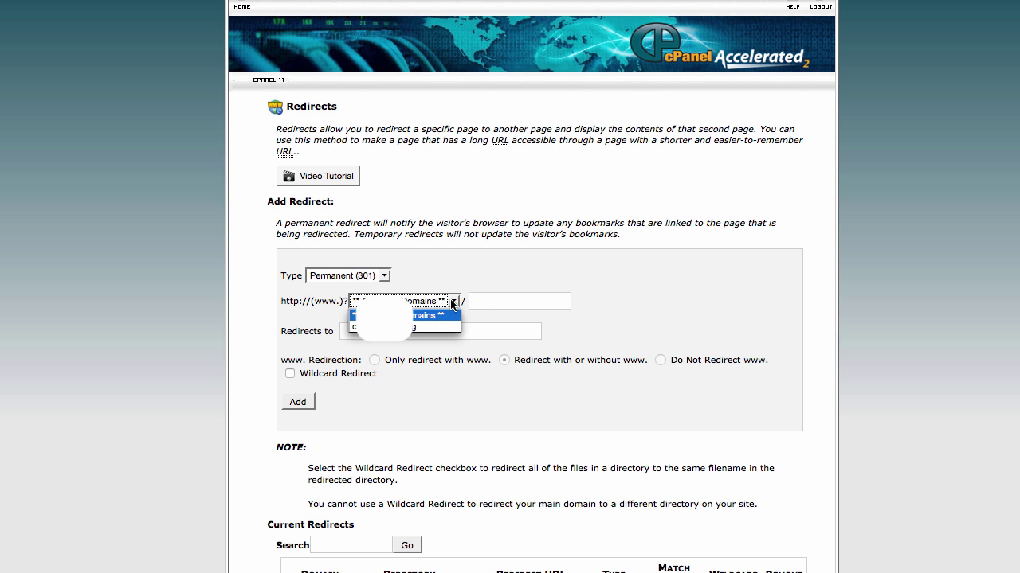
left_click(398, 326)
left_click(519, 301)
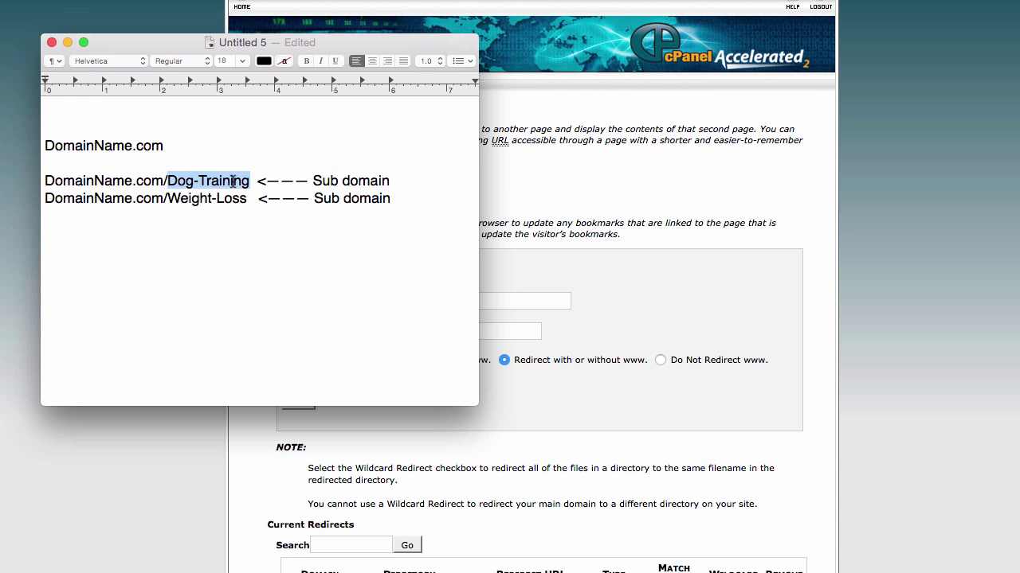
- Copy 'Dog-Training' from the TextEdit notes and move the notes aside
right_click(182, 180)
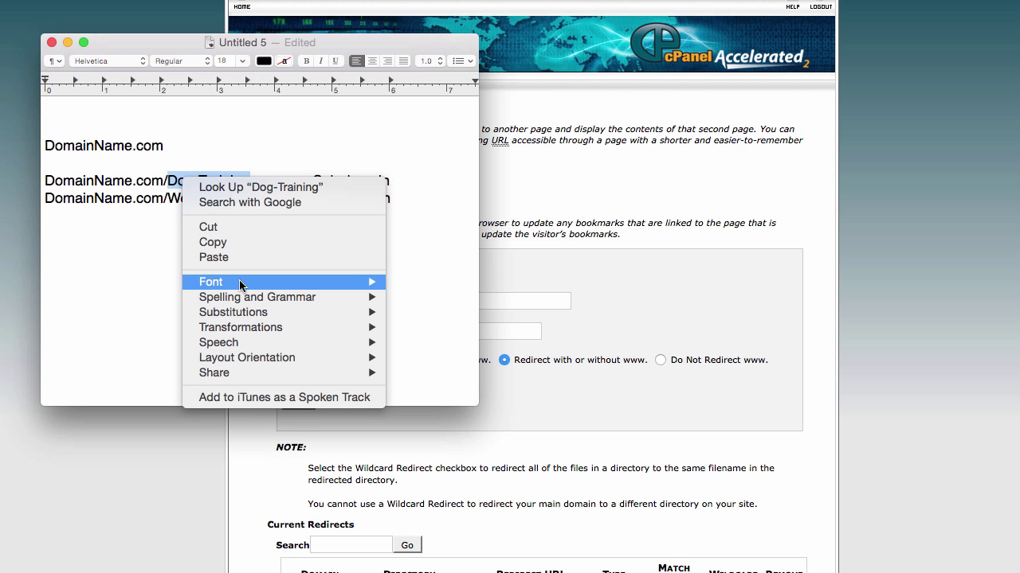
left_click(246, 244)
left_click(313, 261)
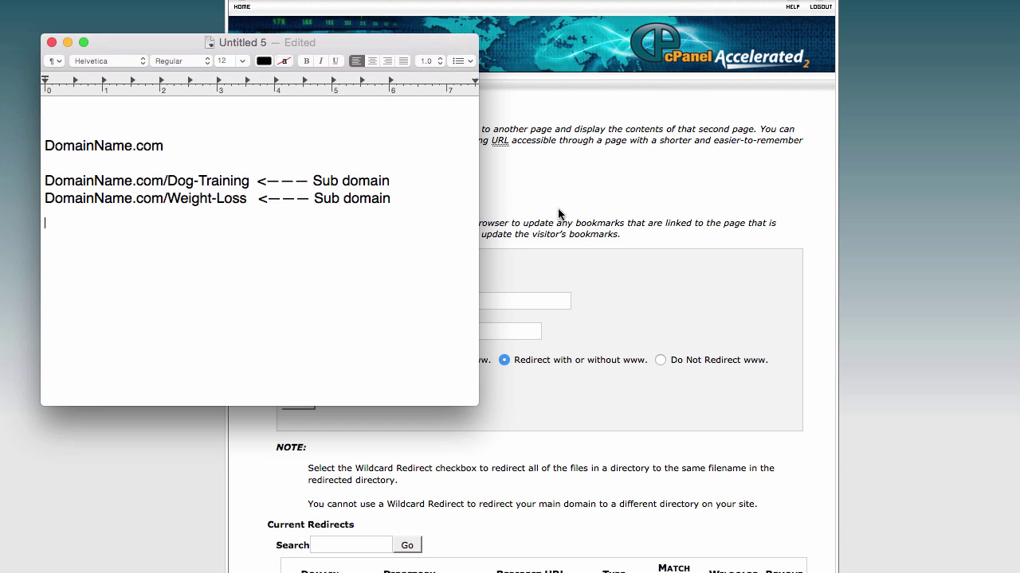
left_click_drag(345, 44, 79, 42)
- Paste Dog-Training as the path after the domain, leaving Redirects to still empty
left_click(482, 301)
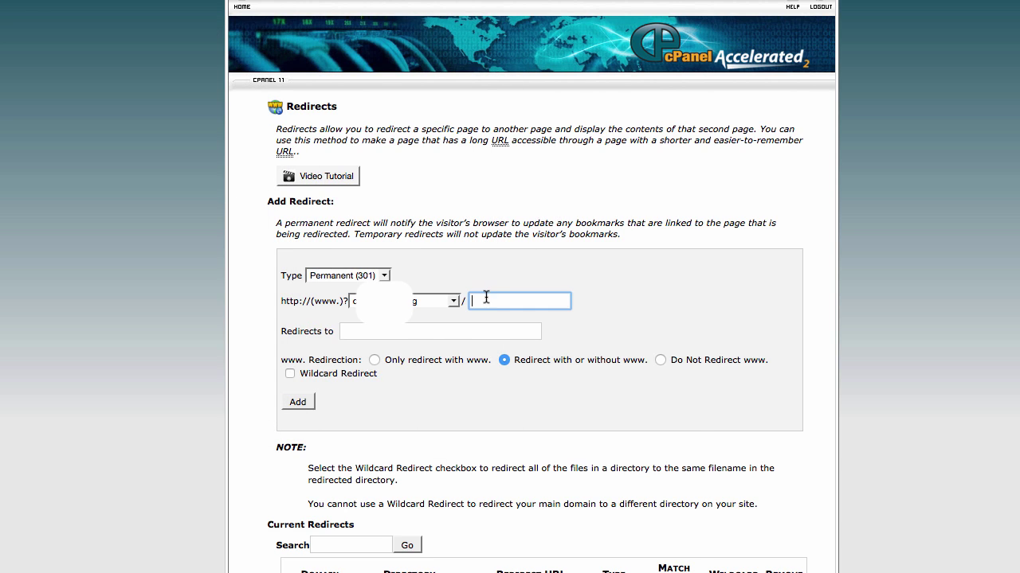
right_click(487, 297)
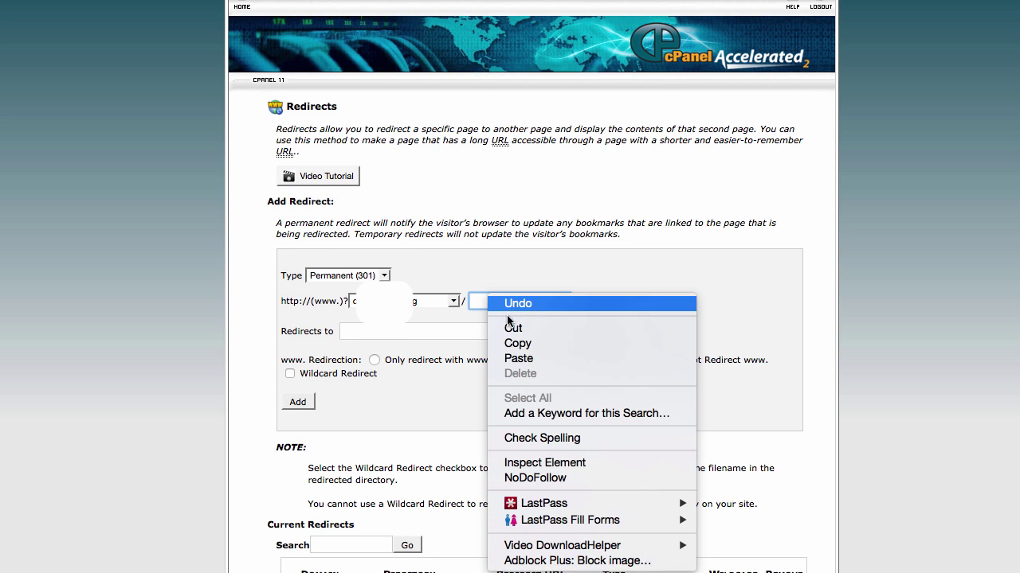
left_click(534, 358)
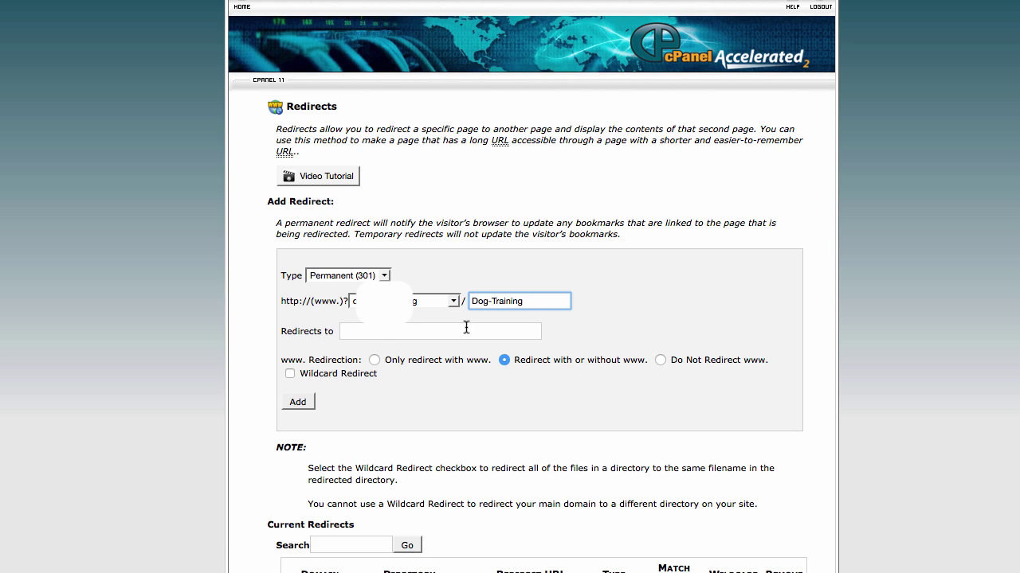
left_click(414, 332)
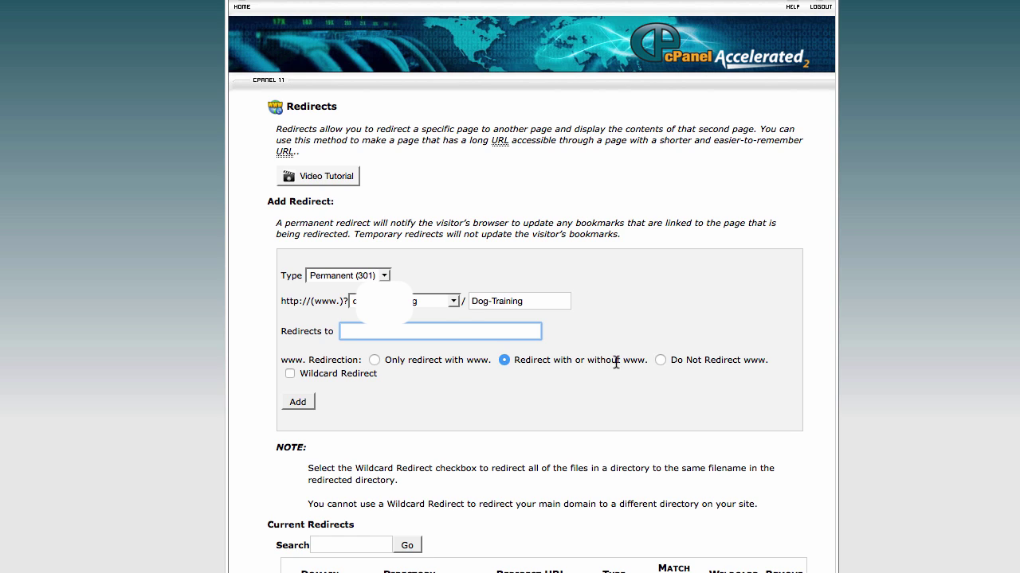
left_click_drag(622, 360, 642, 360)
left_click(642, 360)
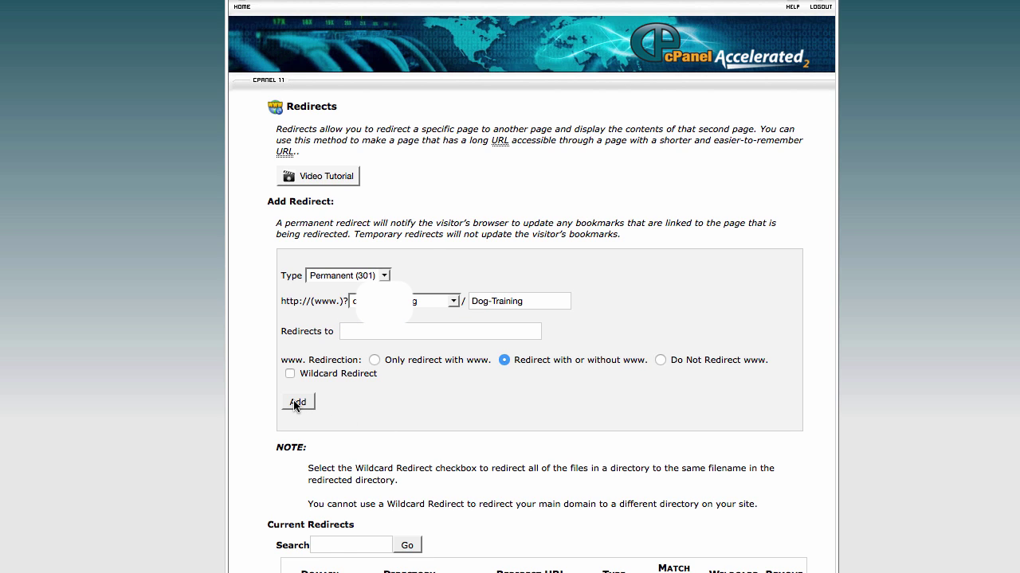
scroll(258, 404, "down", 2)
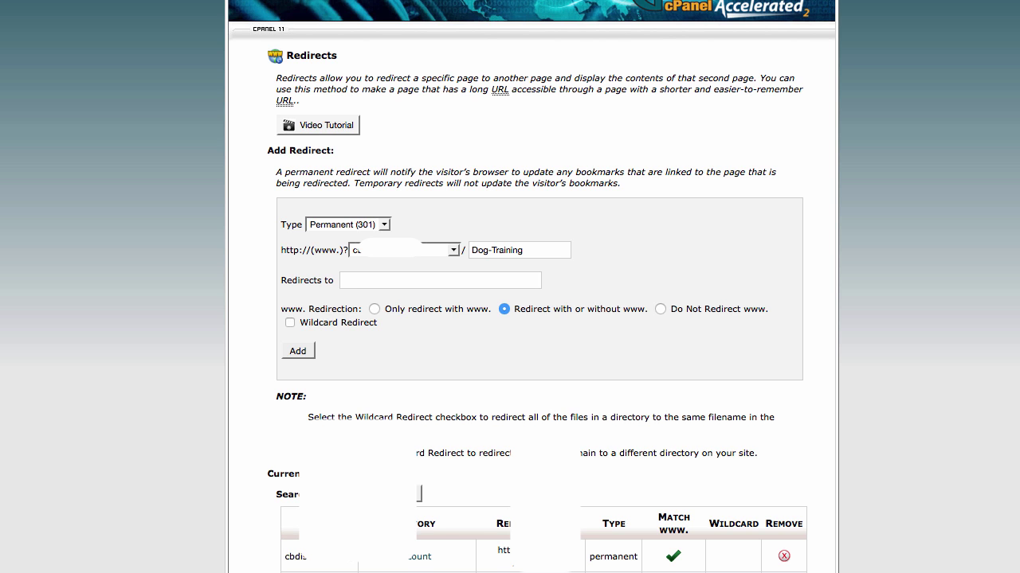
scroll(905, 542, "down", 5)
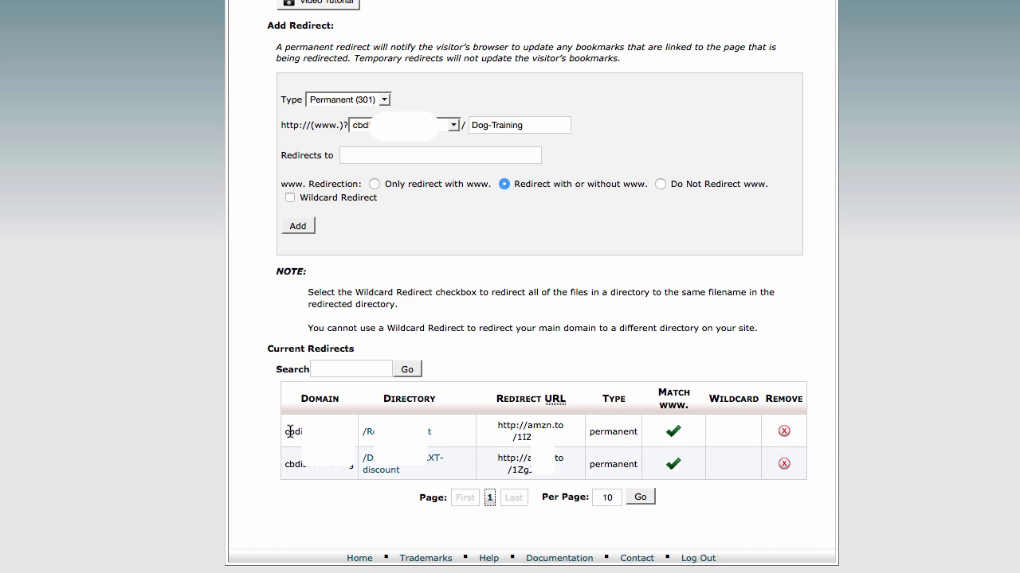
left_click_drag(284, 431, 343, 431)
left_click(342, 432)
left_click_drag(497, 424, 531, 437)
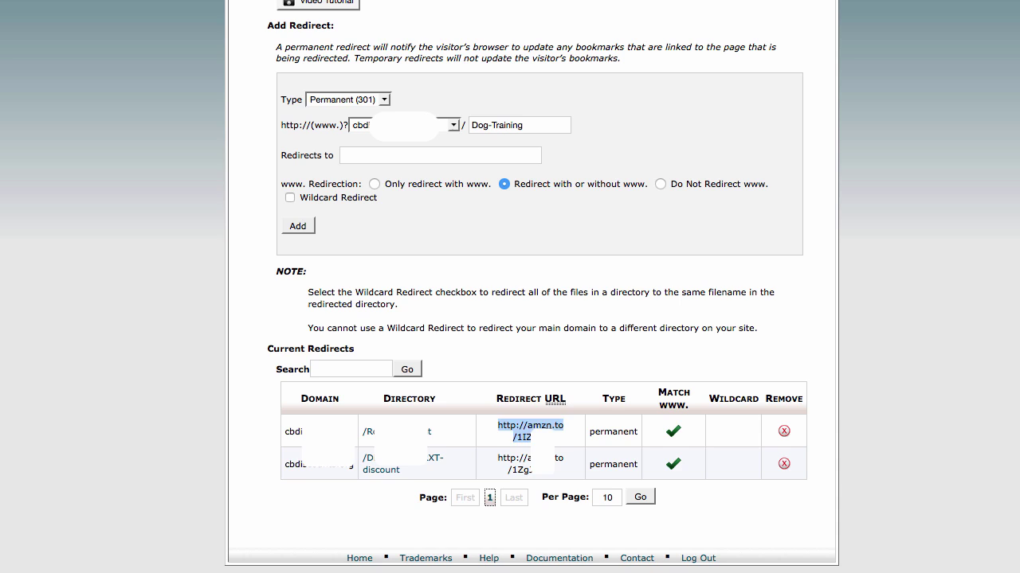
left_click(535, 428)
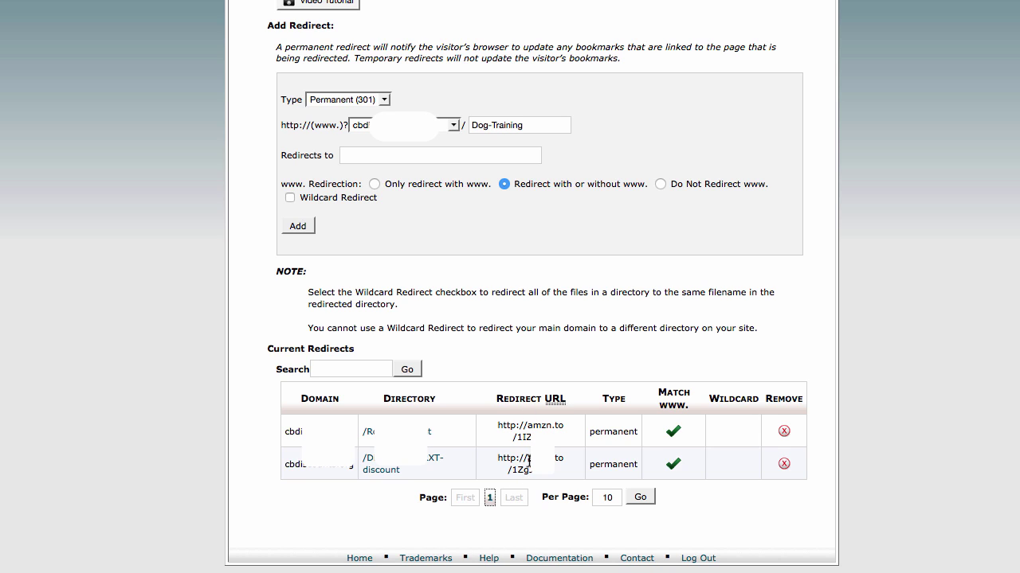